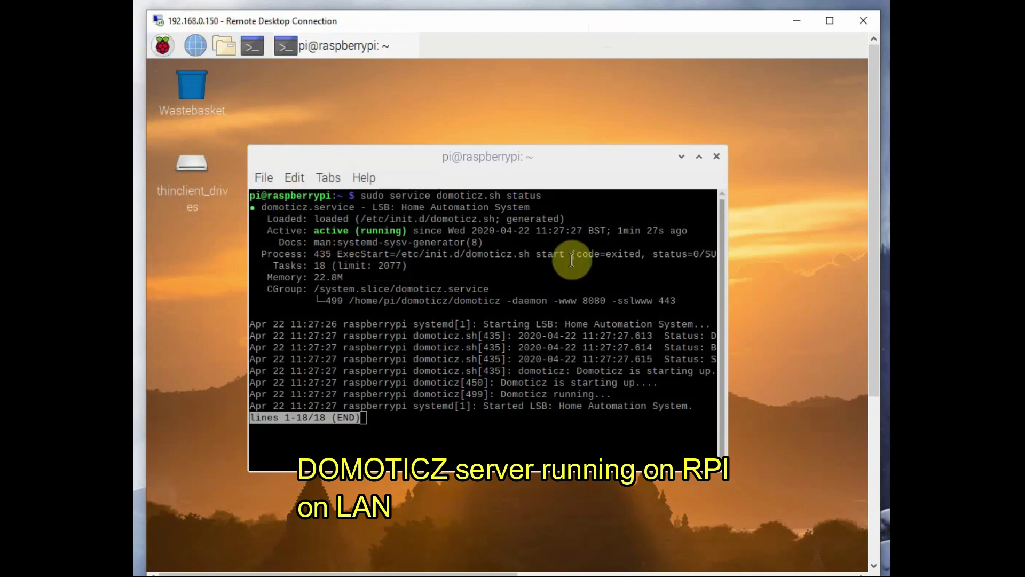
Minimize Remote Desktop and bring up the Domoticz dashboard at 192.168.0.150:8080 in Edge
left_click(801, 27)
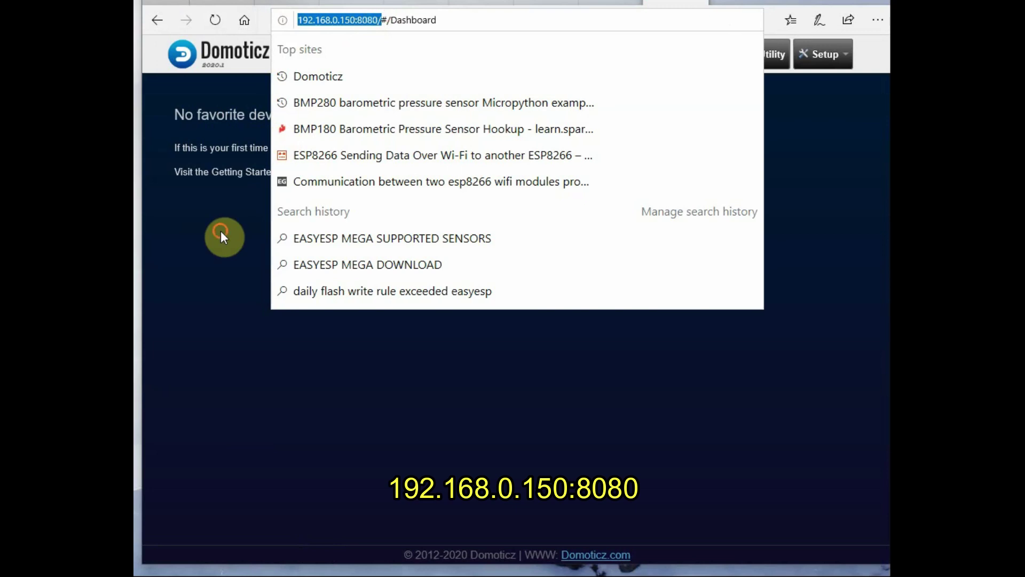
left_click(221, 234)
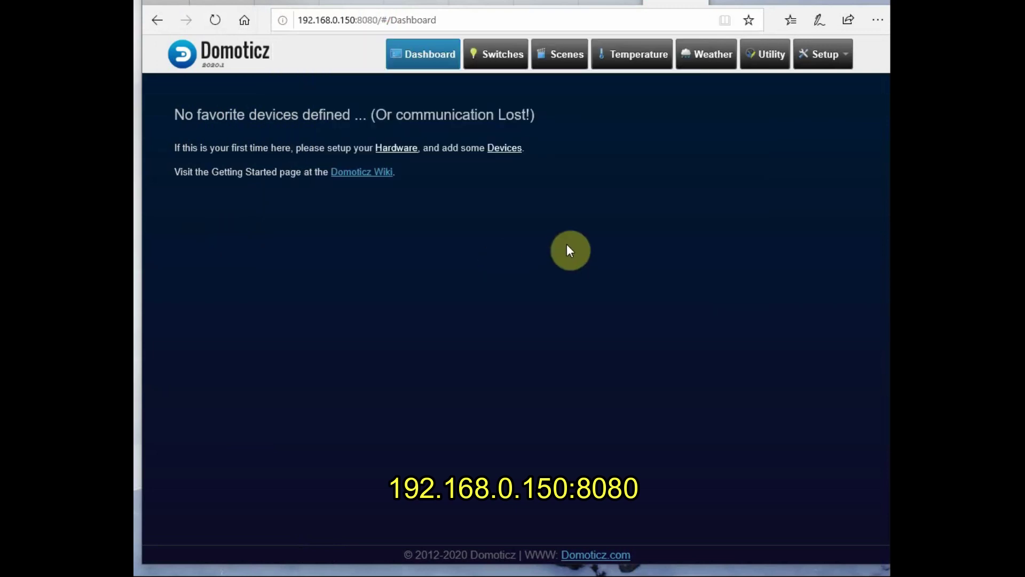
Under Setup > Hardware, add a Dummy (virtual switches only) hardware entry named 'led'
left_click(847, 59)
left_click(798, 87)
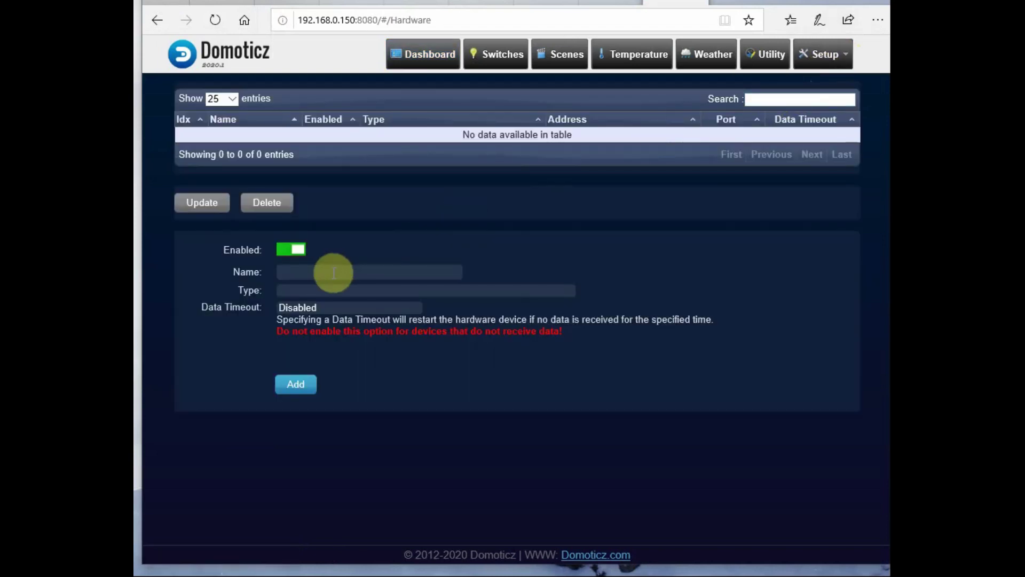
left_click(332, 273)
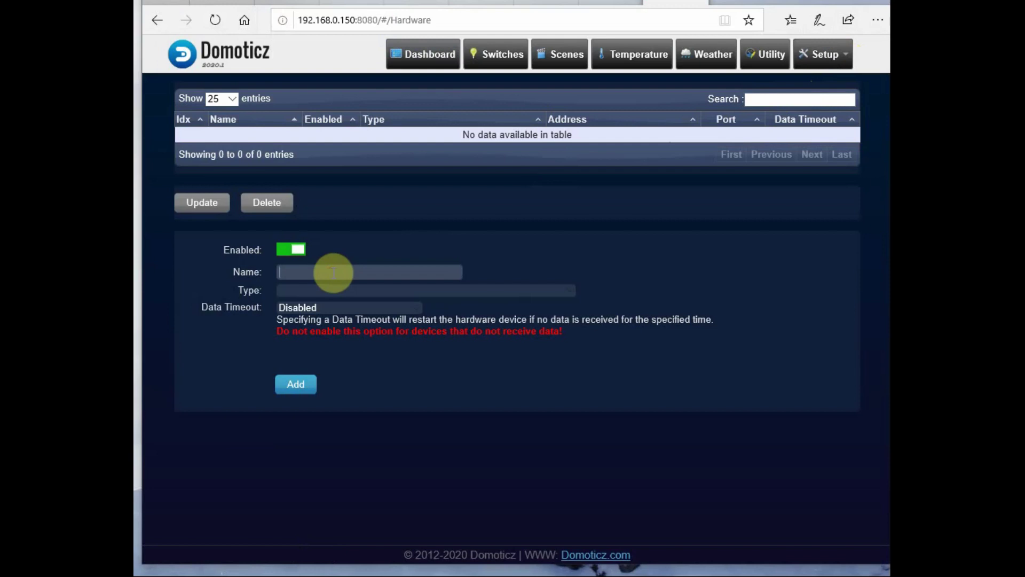
left_click(353, 293)
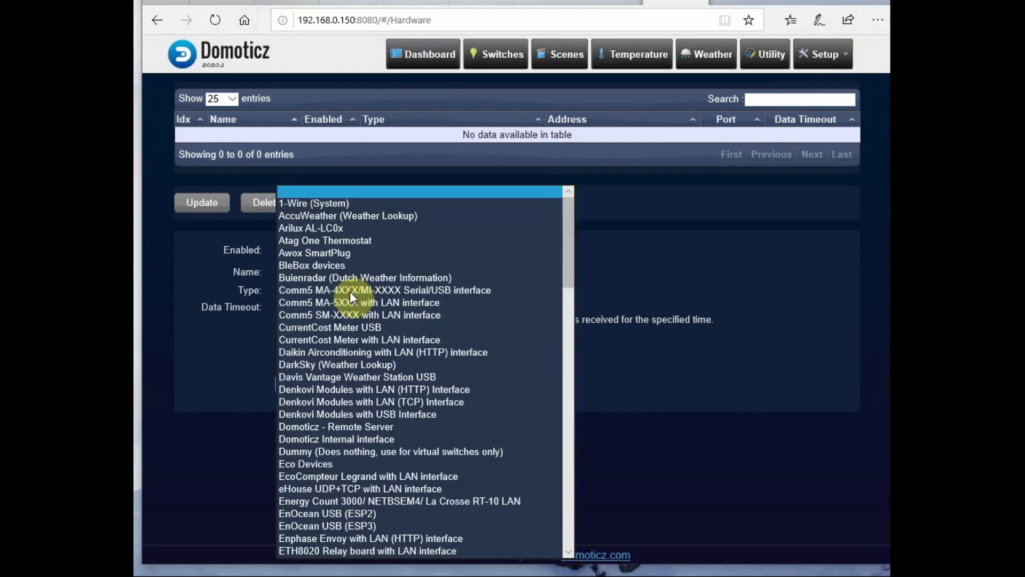
left_click(318, 452)
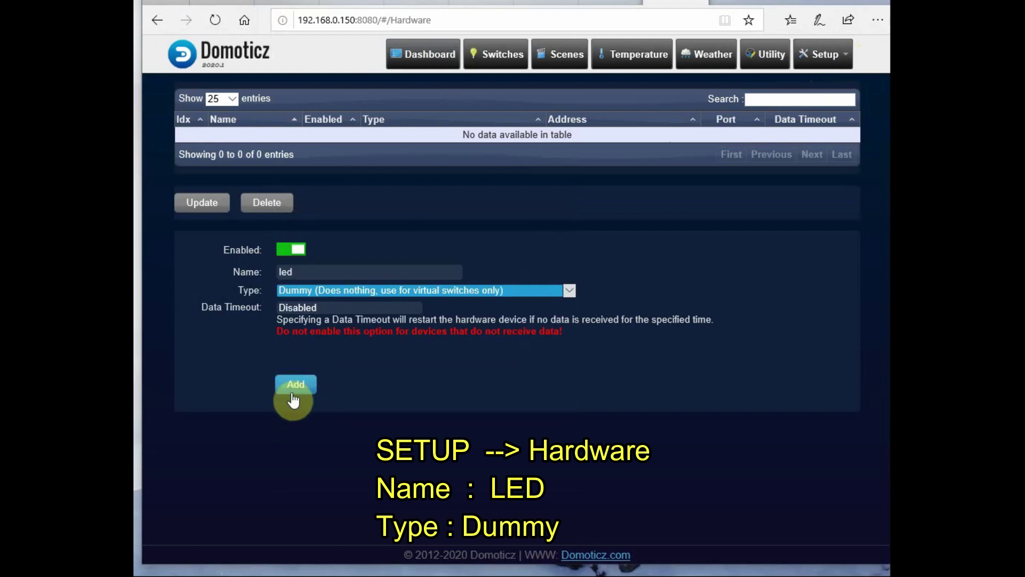
left_click(295, 386)
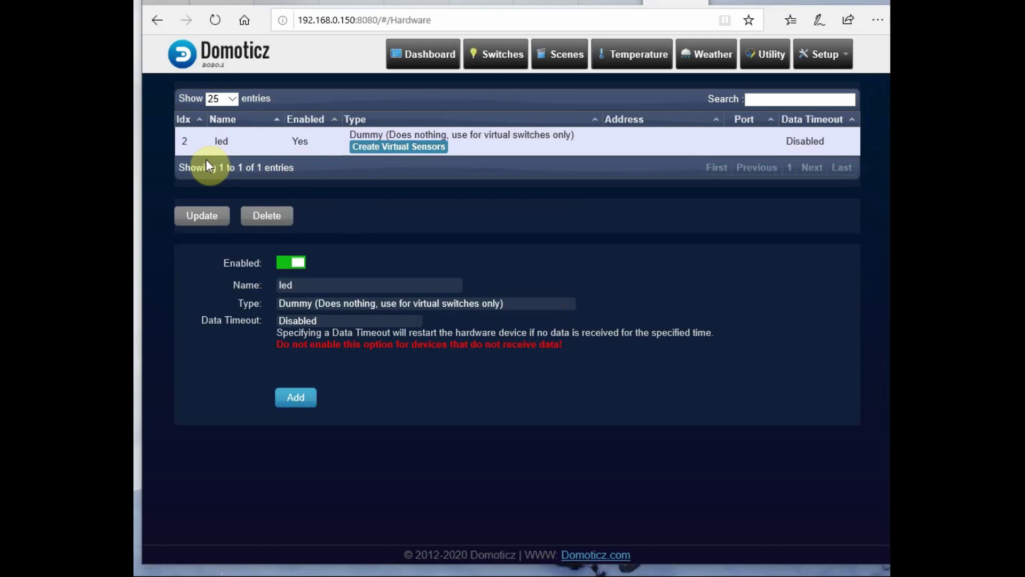
Create a virtual sensor of type Switch on the 'led' Dummy hardware
left_click(387, 146)
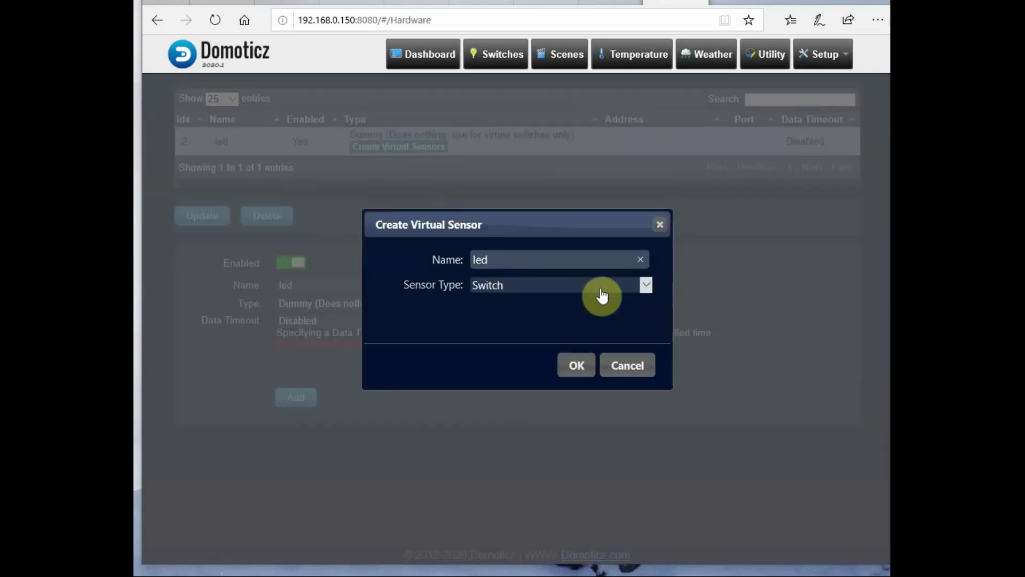
left_click(650, 289)
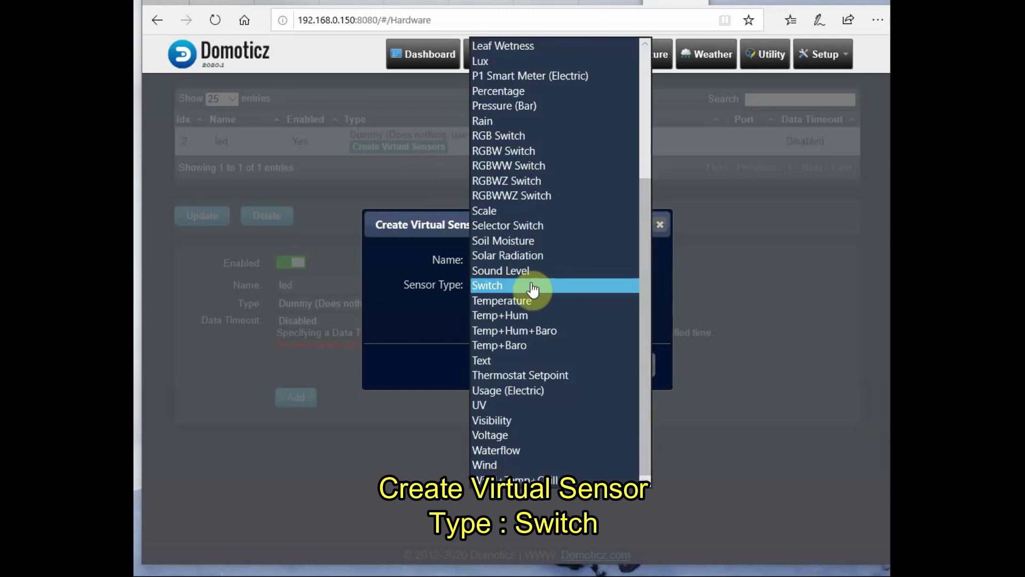
left_click(533, 284)
left_click(577, 366)
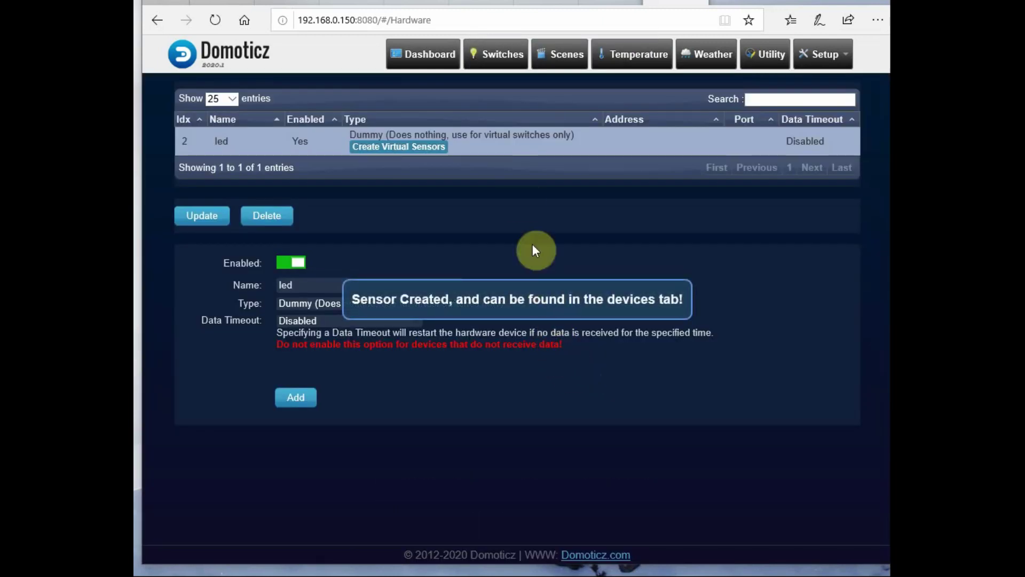
On the Switches page, turn the led switch on and open its edit settings
left_click(494, 57)
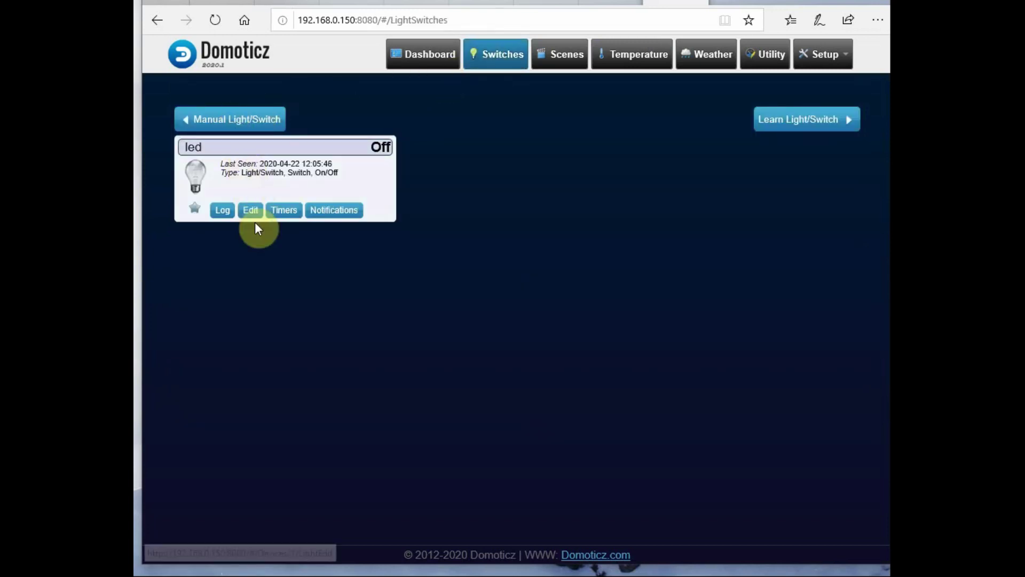
left_click(198, 185)
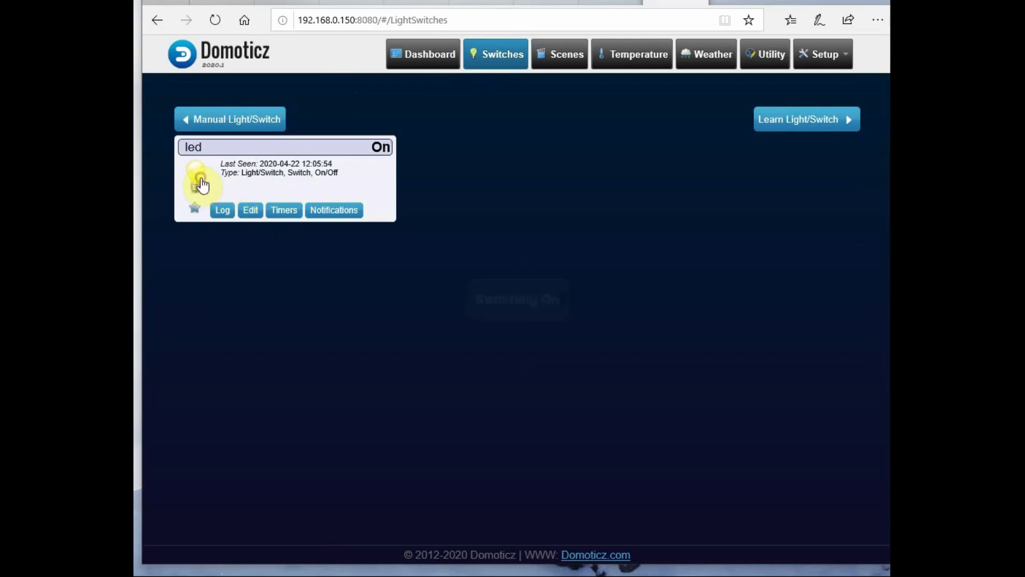
left_click(250, 209)
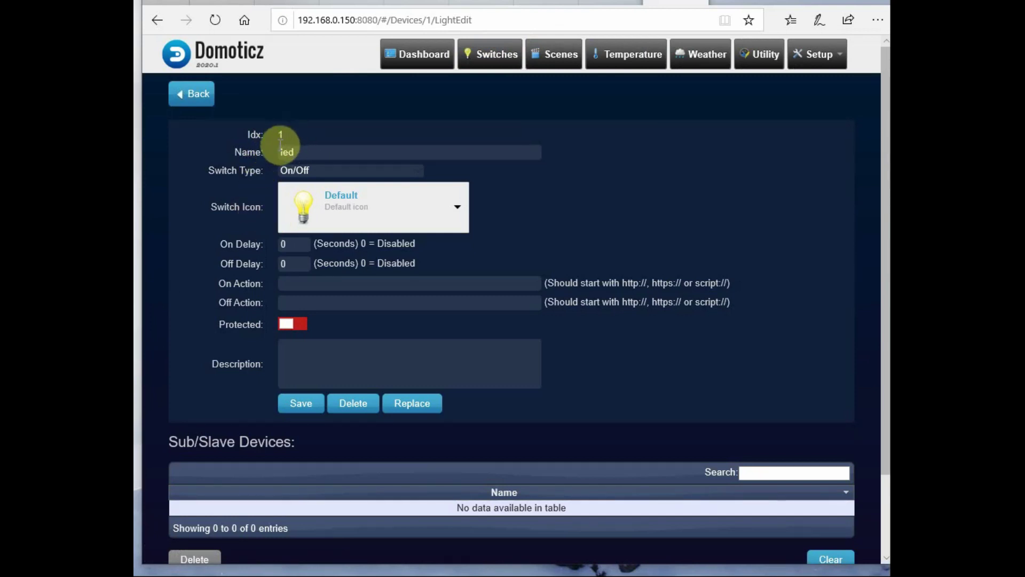
left_click(291, 287)
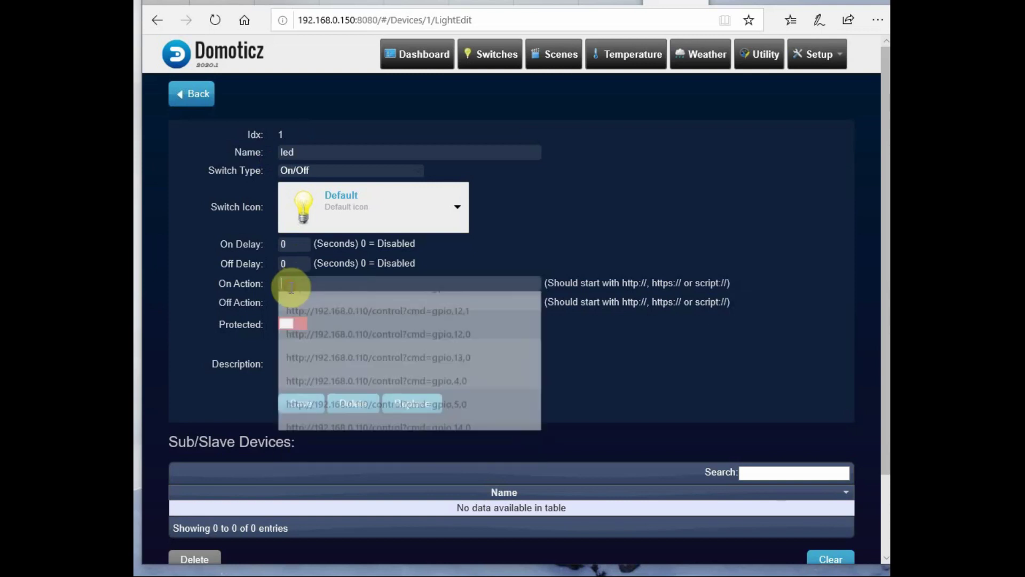
key("Down")
key("Return")
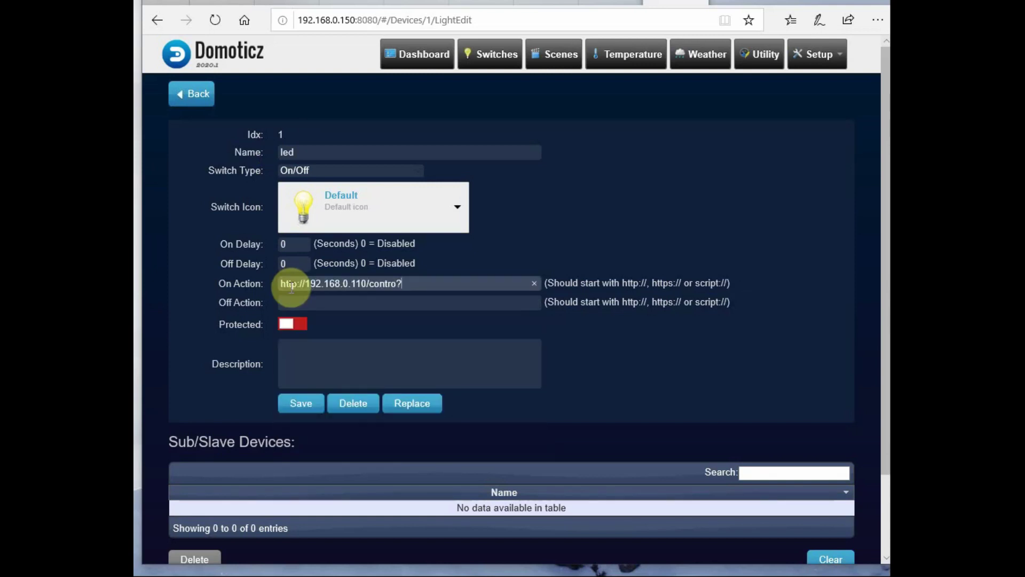
key("BackSpace")
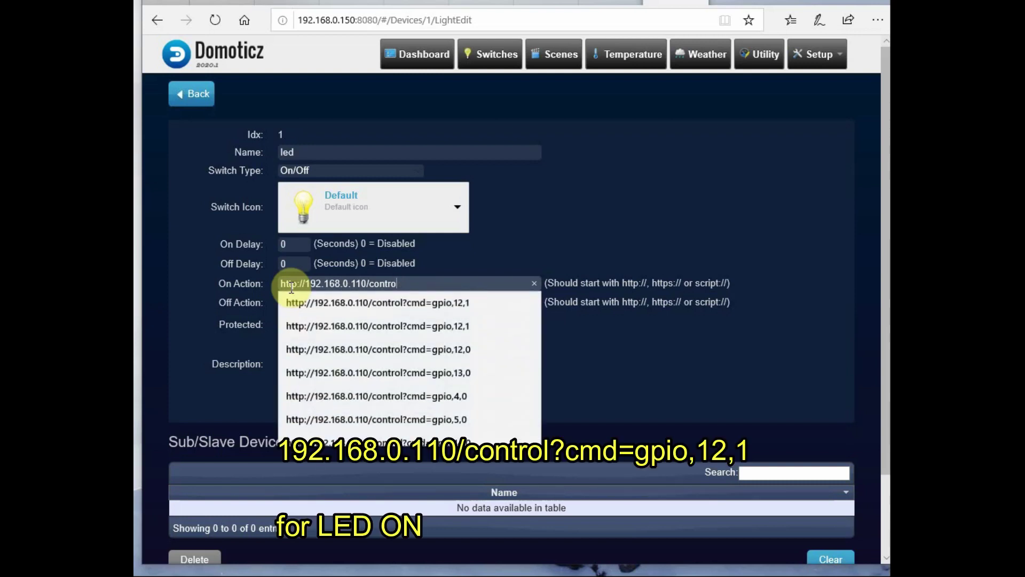
type("c")
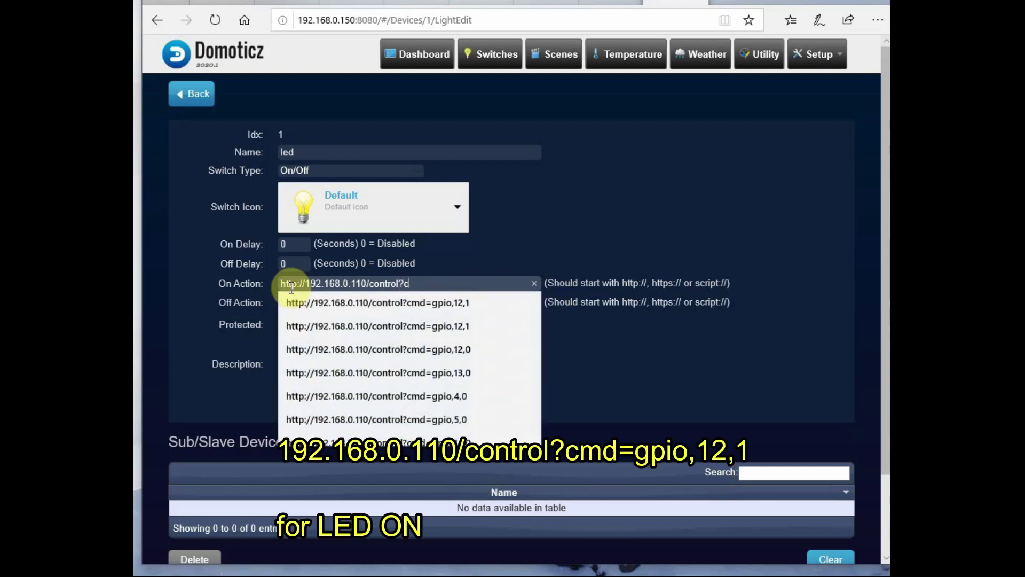
type("md=gpio,12,1")
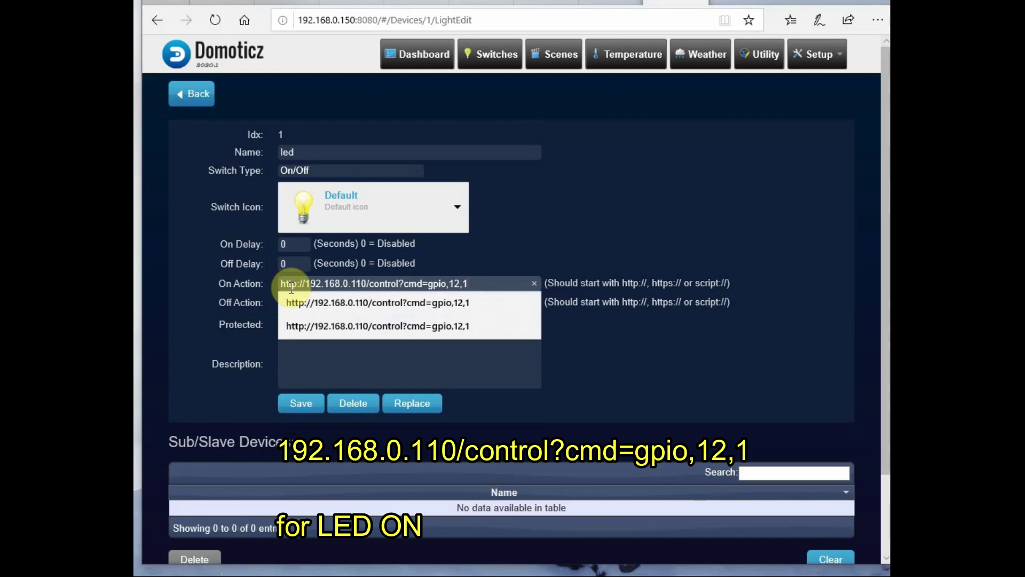
key("alt+Left")
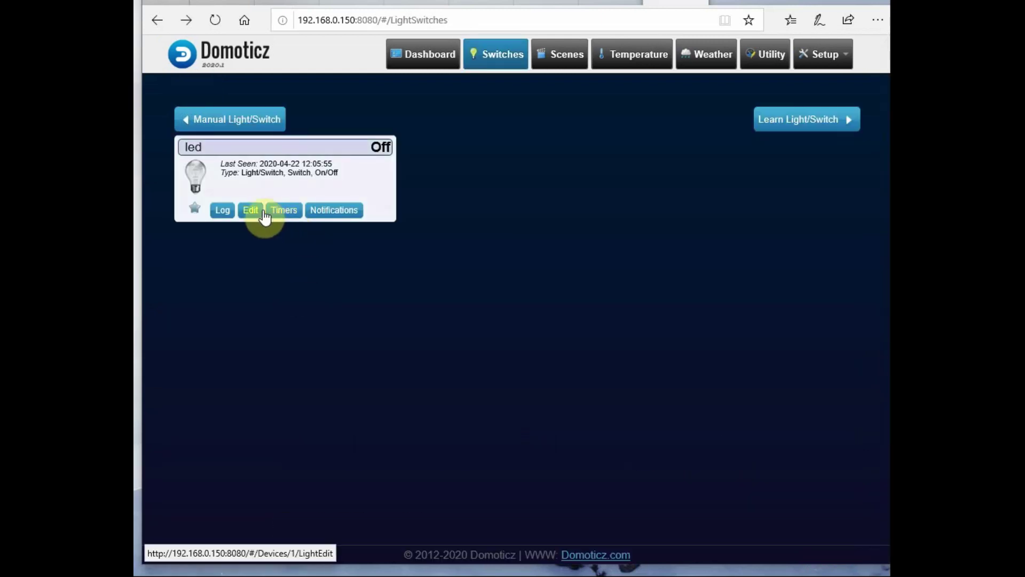
left_click(248, 209)
left_click(321, 299)
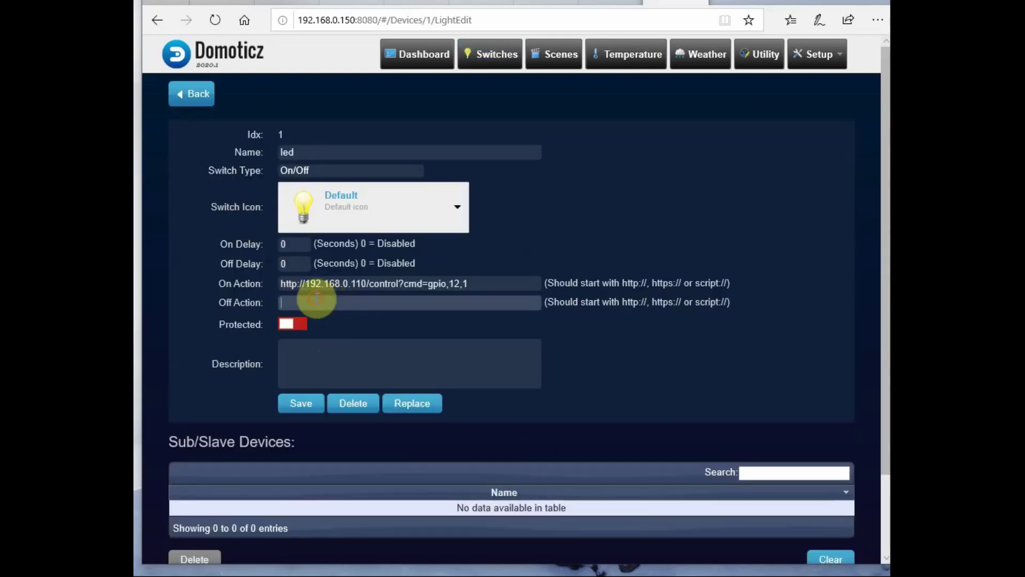
right_click(316, 302)
left_click(337, 313)
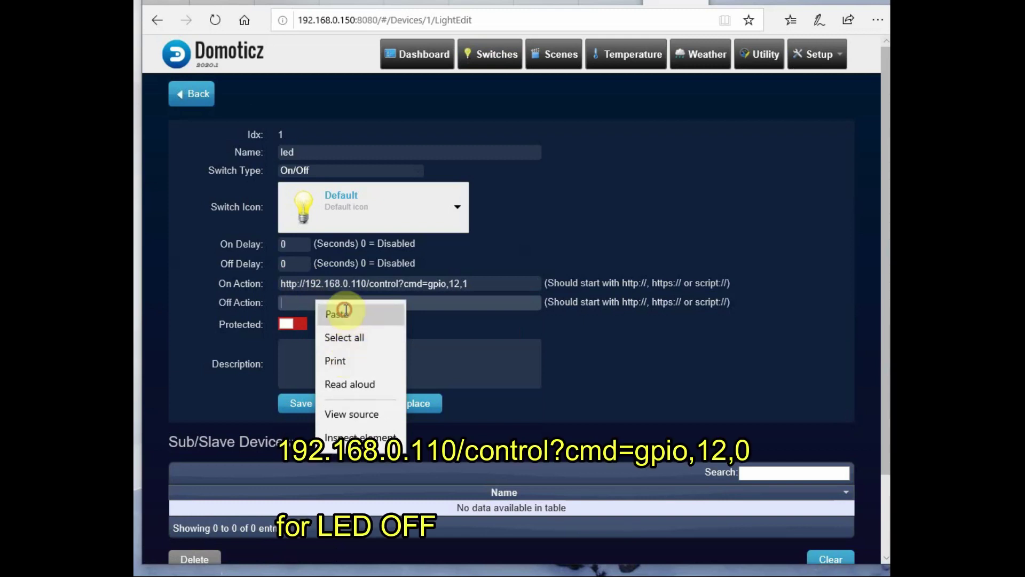
left_click(480, 303)
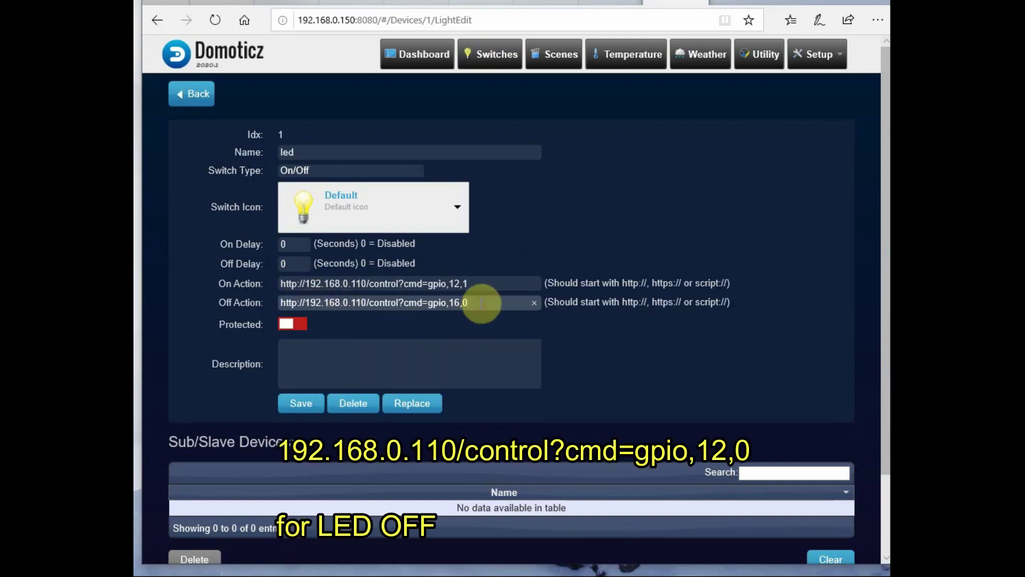
key("BackSpace")
key("BackSpace")
key("BackSpace")
type("2,0")
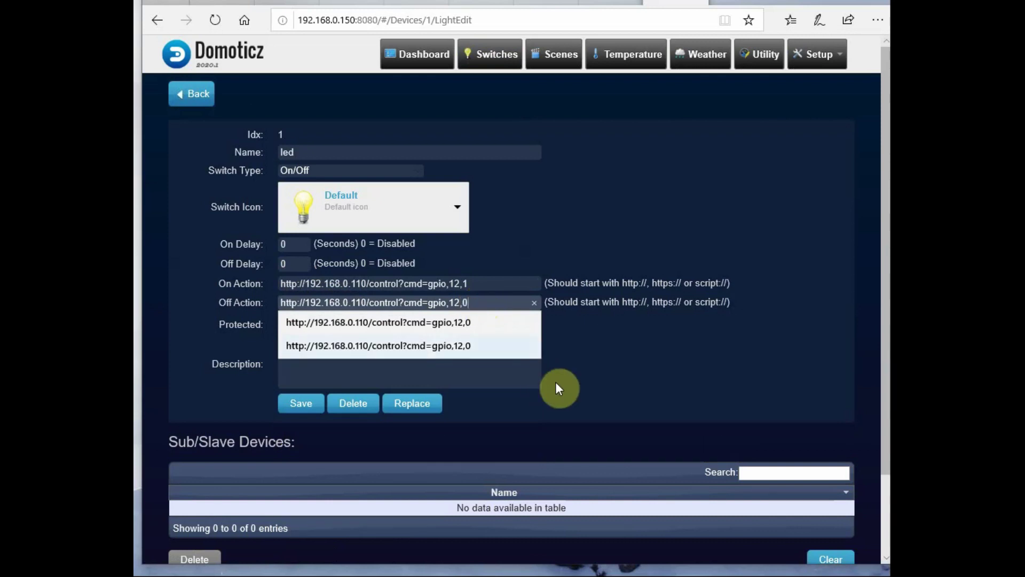
Save the led switch actions, then test it by switching it on and back off
left_click(301, 402)
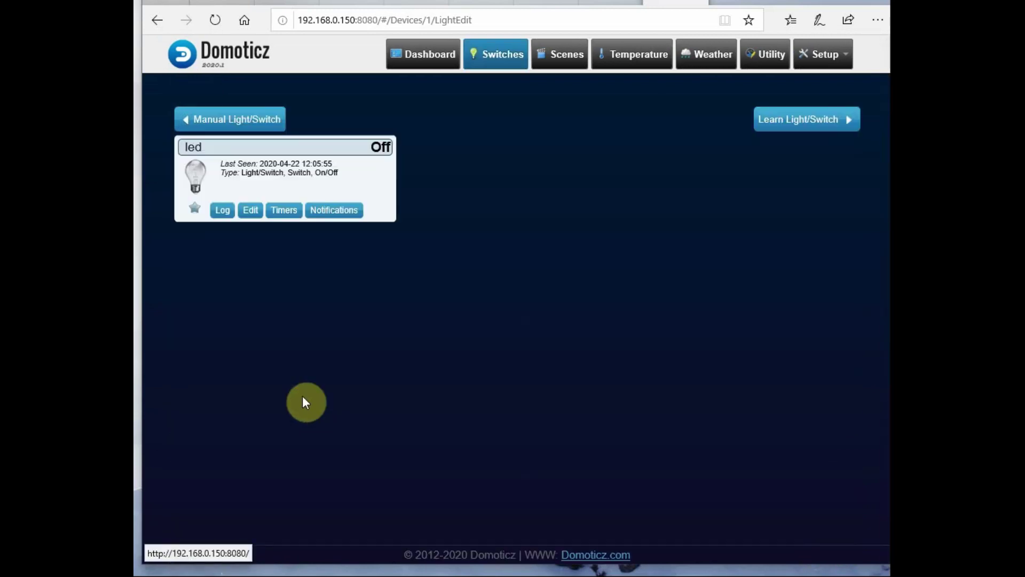
left_click(199, 175)
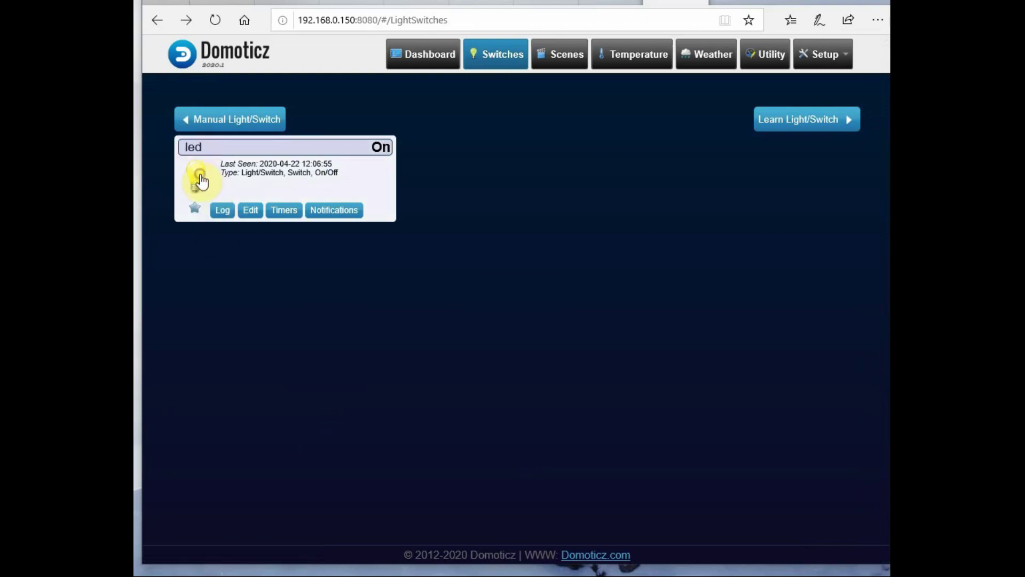
left_click(199, 178)
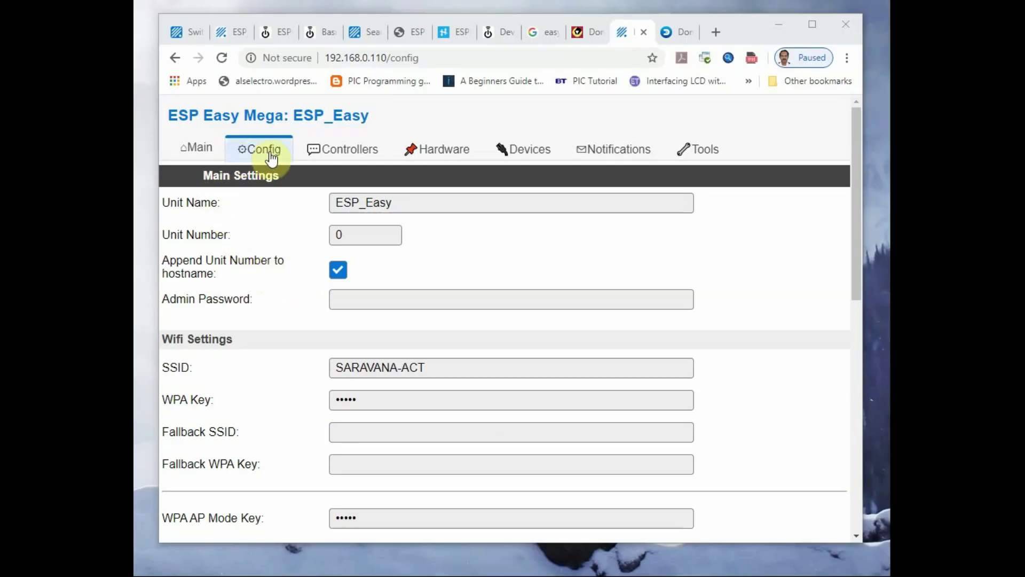
Edit the ESP Easy controller with protocol Domoticz HTTP, located by IP address
left_click(356, 155)
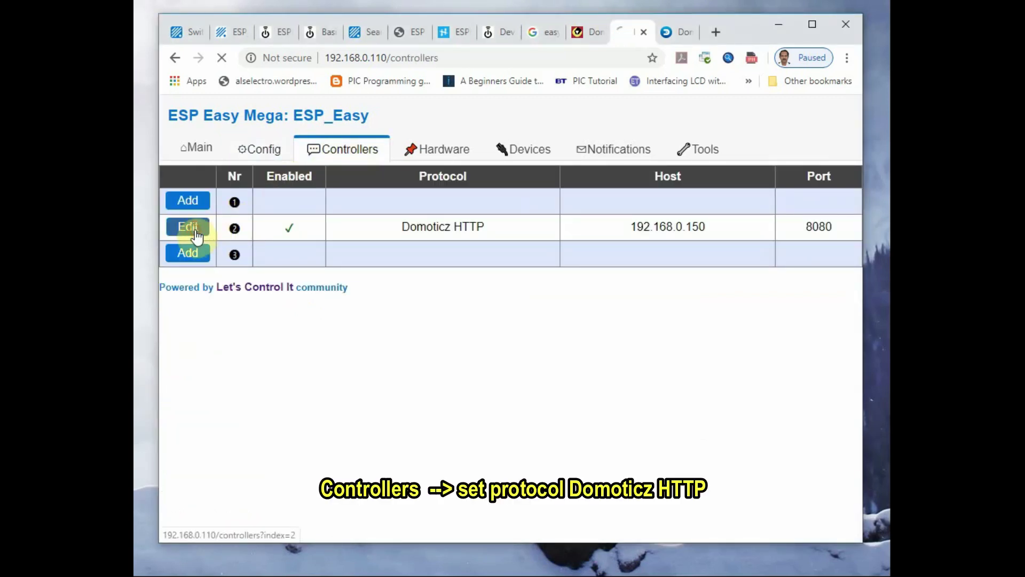
left_click(192, 226)
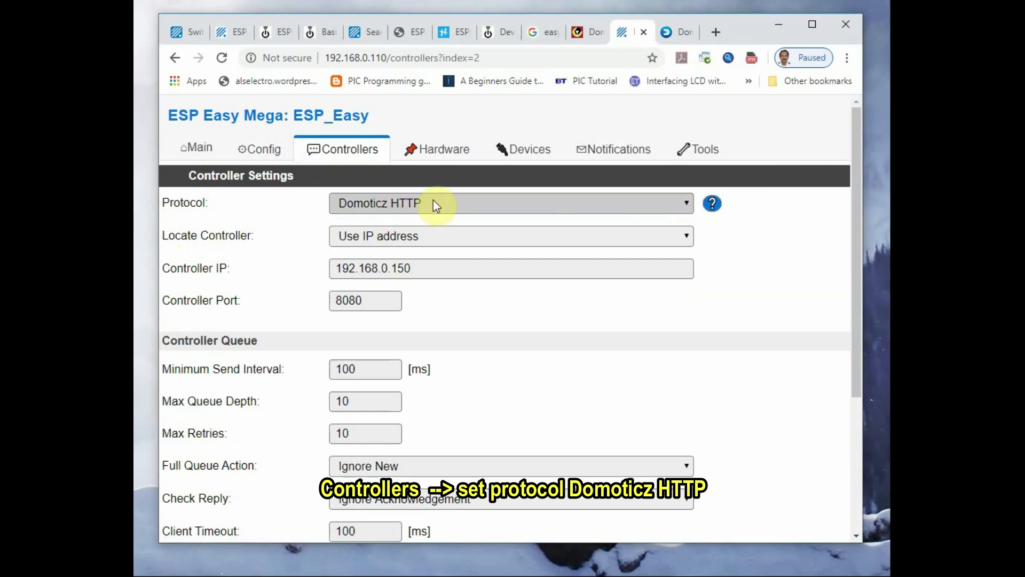
left_click(434, 204)
left_click(401, 233)
left_click(401, 236)
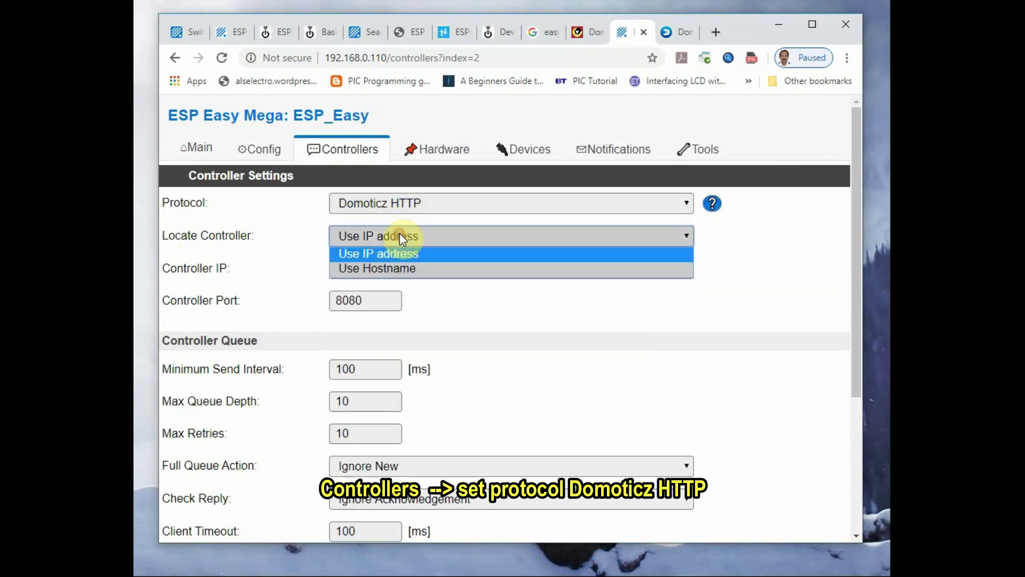
left_click(380, 254)
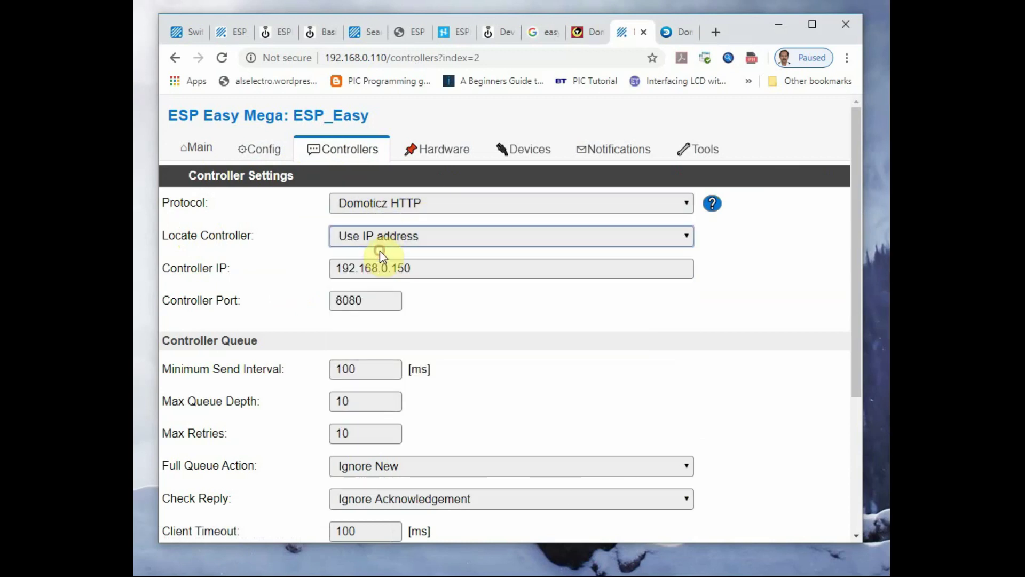
Keep controller IP 192.168.0.150 and port 8080, and submit the controller settings
left_click_drag(425, 267, 310, 262)
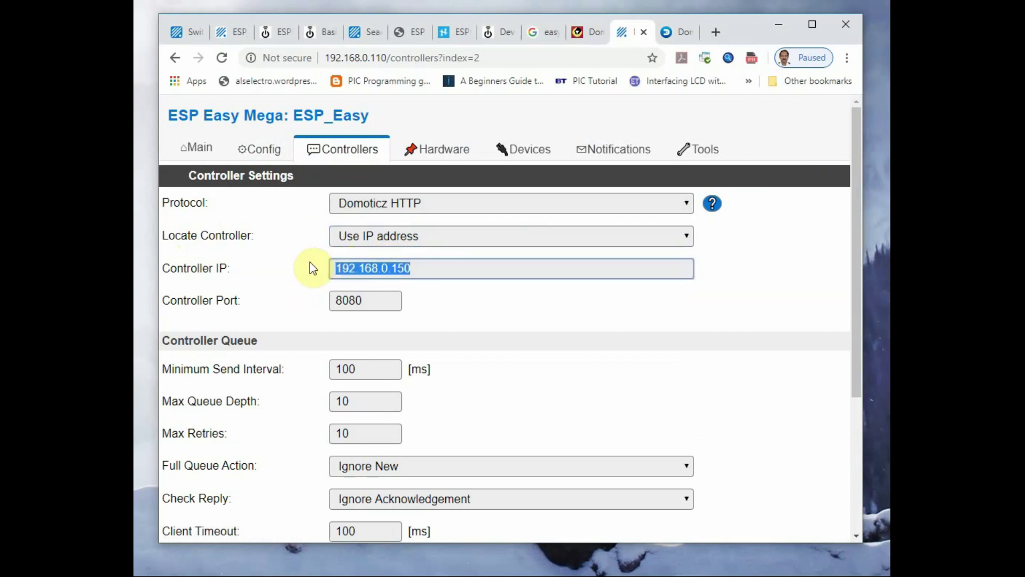
left_click(380, 300)
left_click_drag(379, 300, 331, 303)
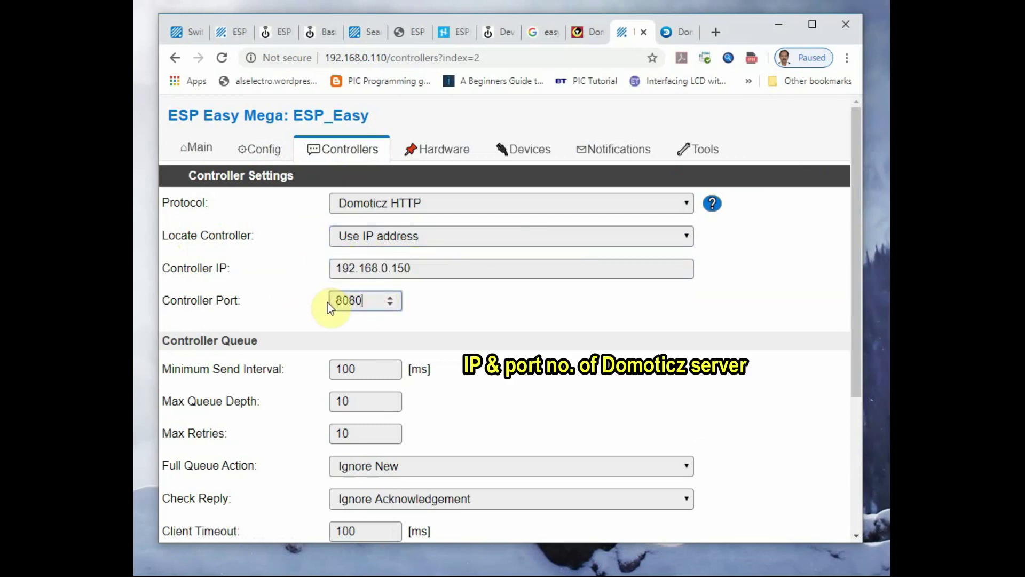
left_click(357, 300)
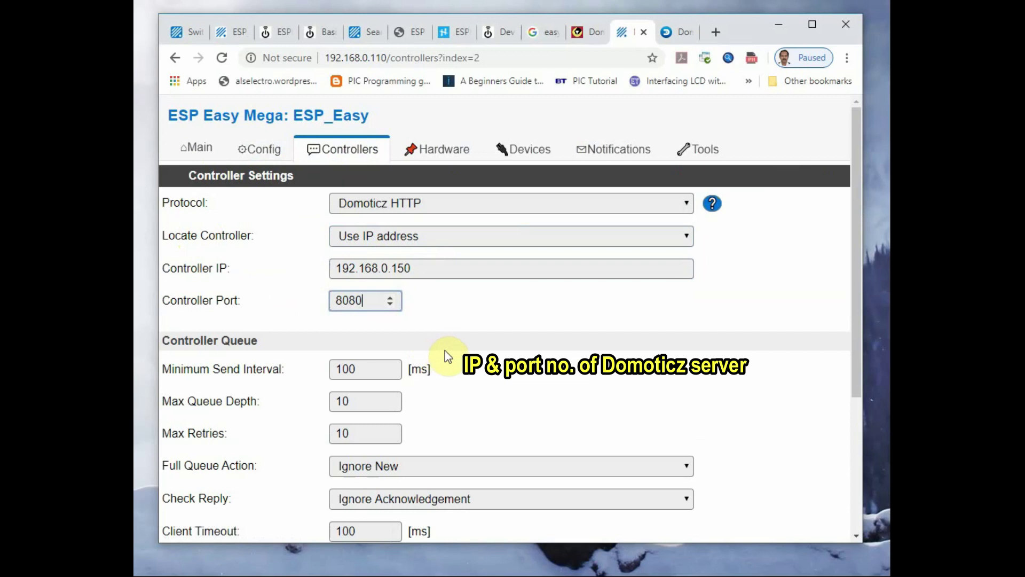
scroll(427, 386, "down", 4)
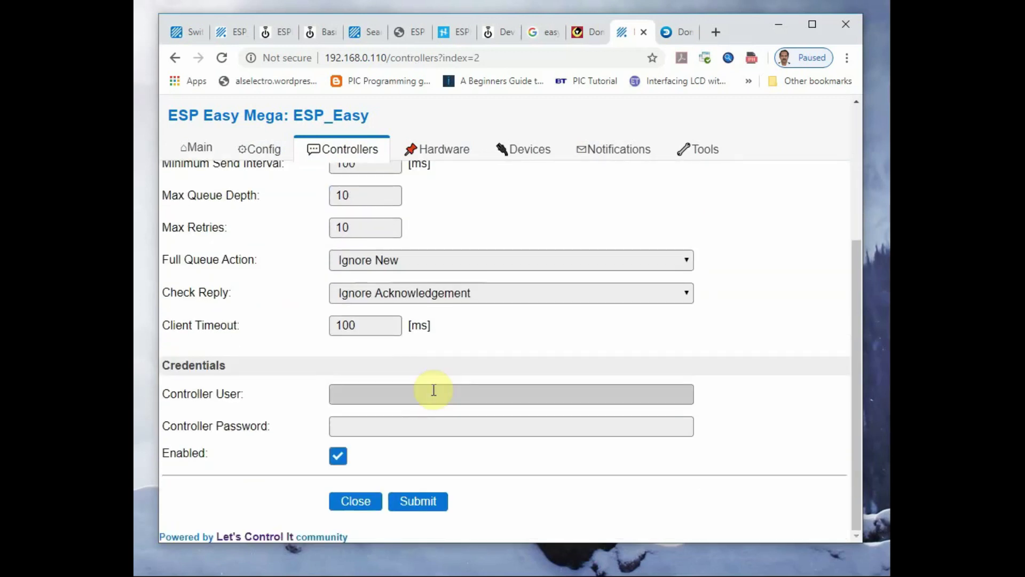
left_click(424, 501)
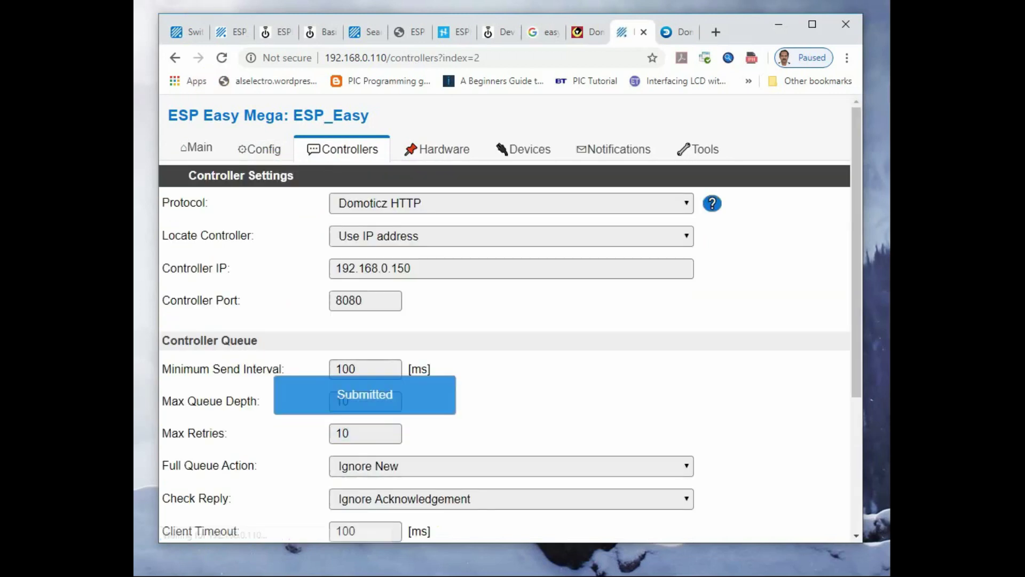
left_click(518, 112)
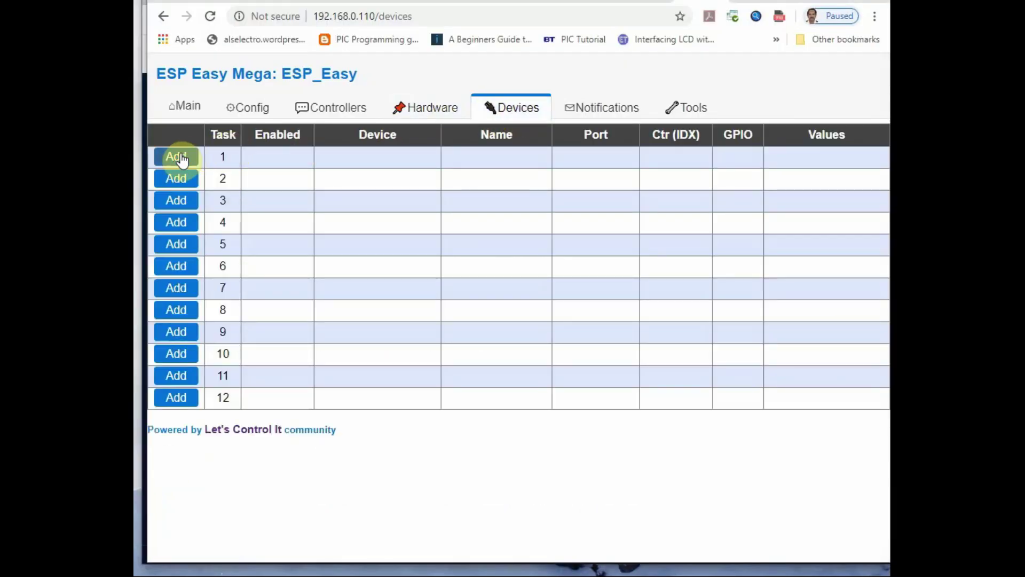
Add task 1 with device type 'Switch input - Switch'
left_click(180, 158)
left_click(449, 163)
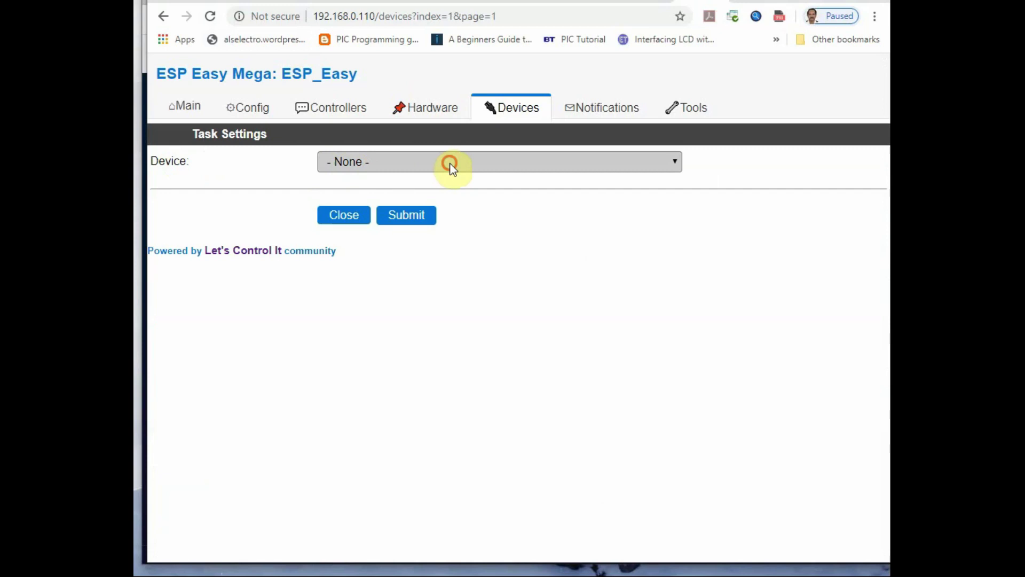
scroll(465, 321, "down", 8)
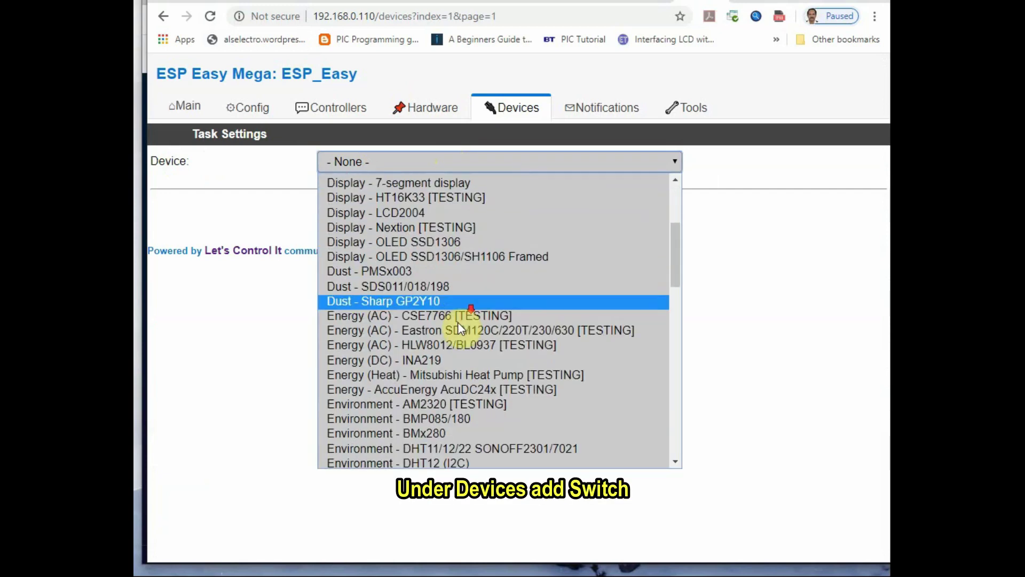
scroll(461, 355, "down", 10)
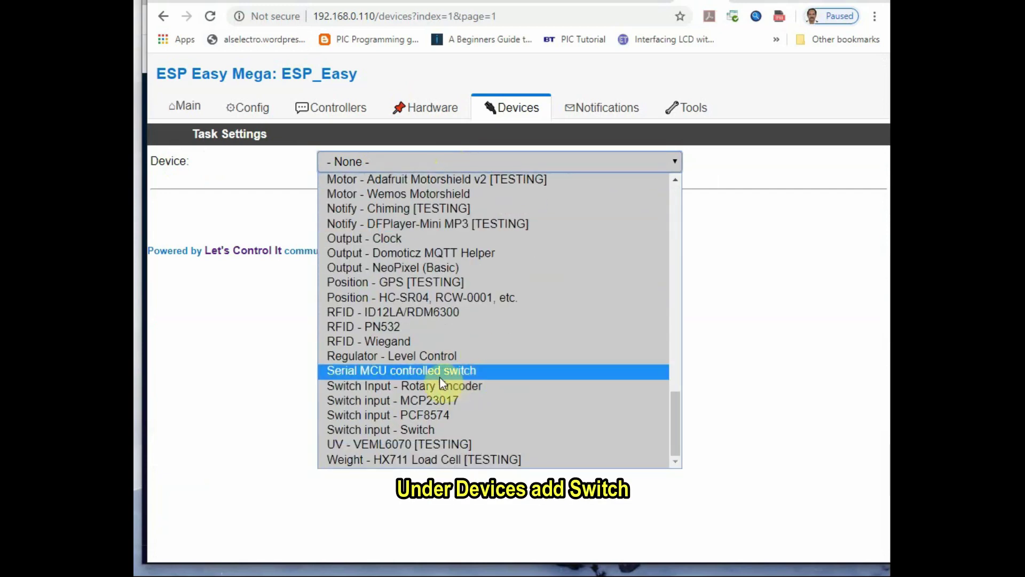
left_click(381, 430)
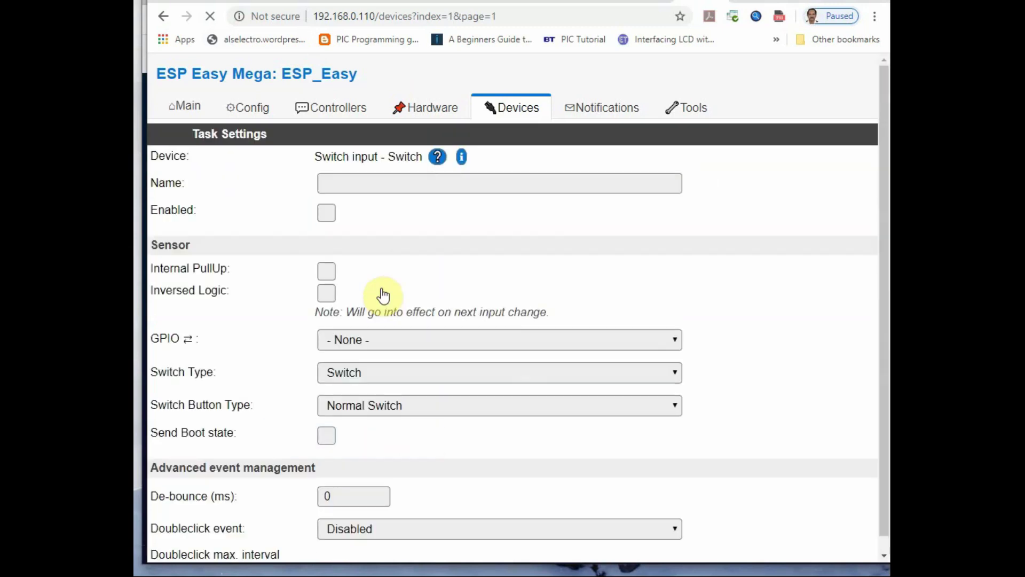
Name the task LED, enable it with internal pull-up on GPIO-12 (D6), and submit
left_click(367, 187)
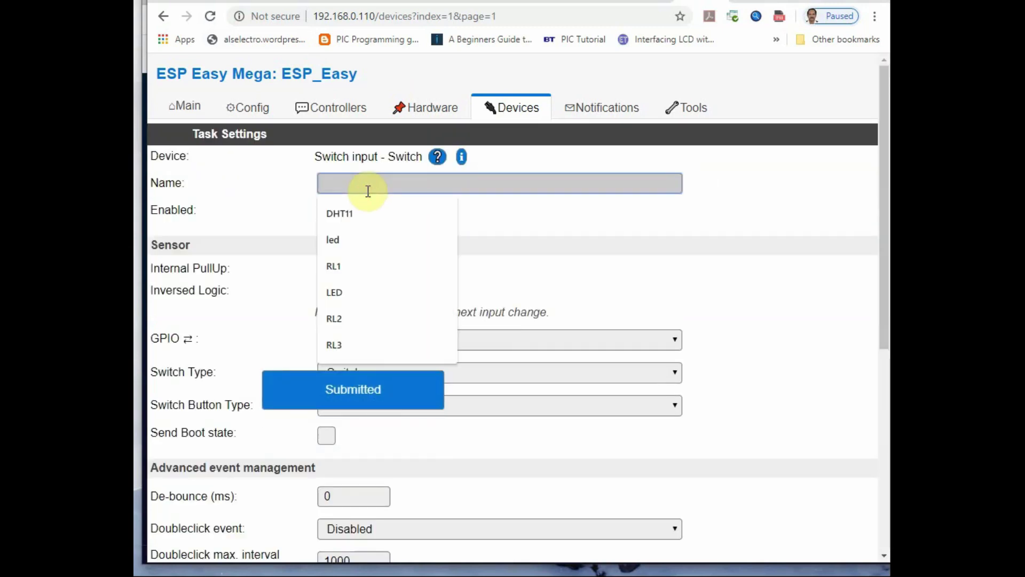
type("le")
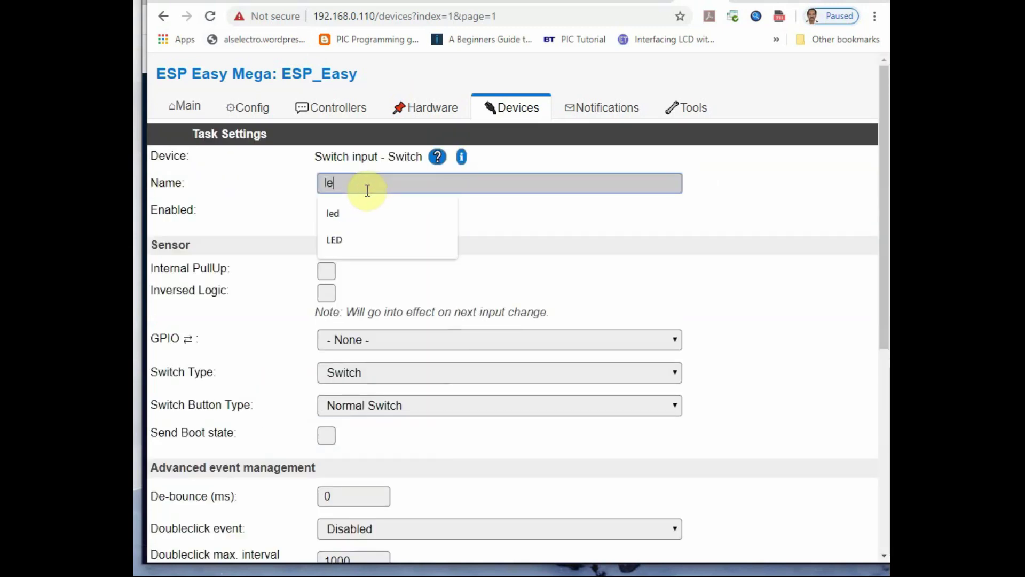
left_click(334, 238)
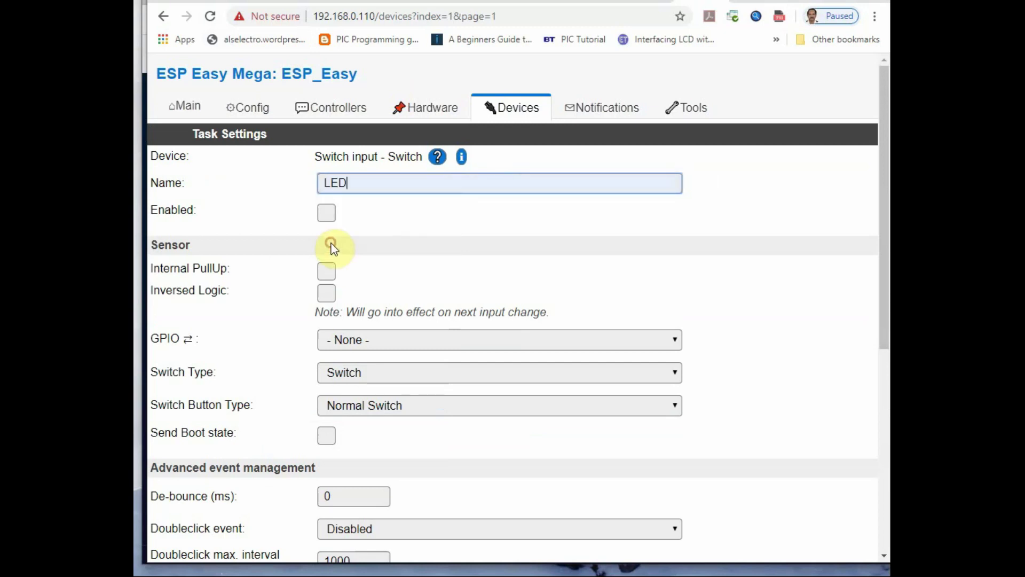
left_click(324, 217)
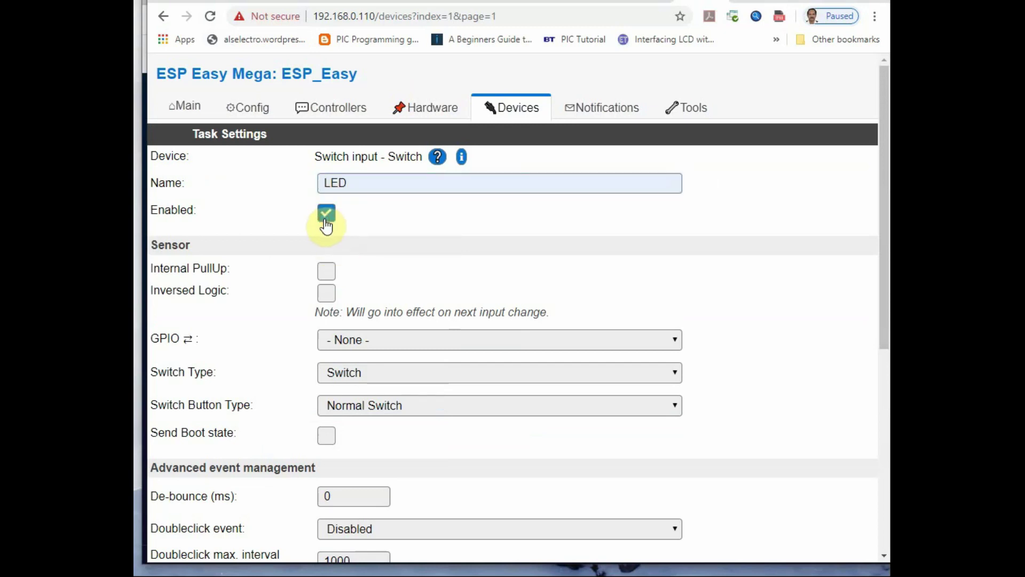
left_click(327, 272)
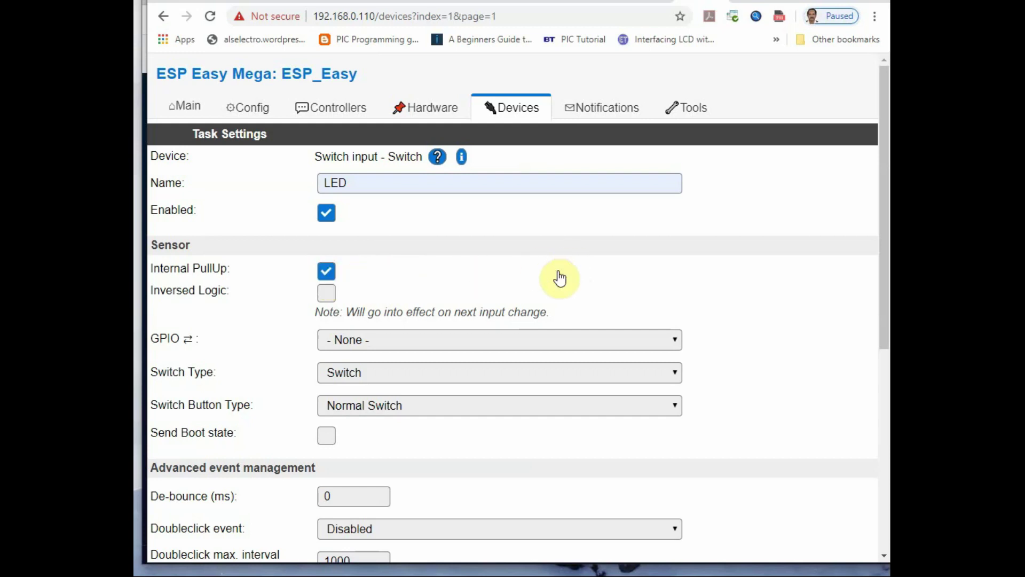
left_click(526, 337)
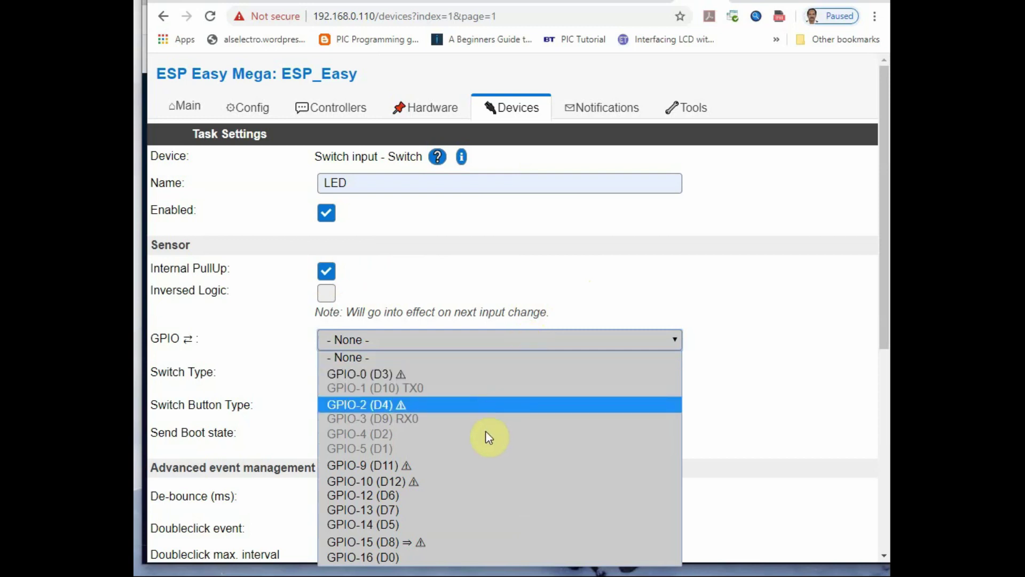
left_click(440, 497)
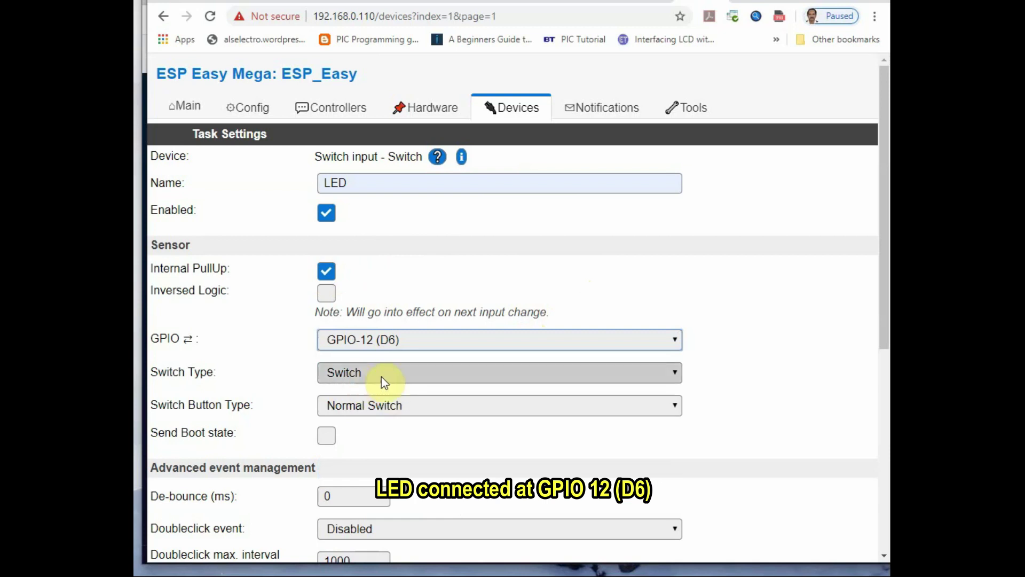
scroll(360, 437, "down", 3)
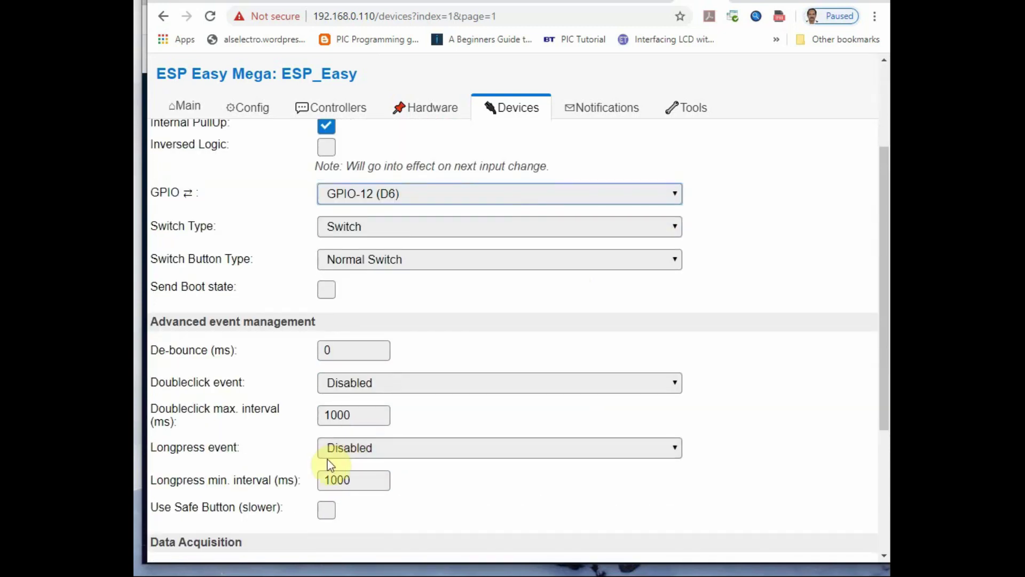
scroll(327, 459, "down", 4)
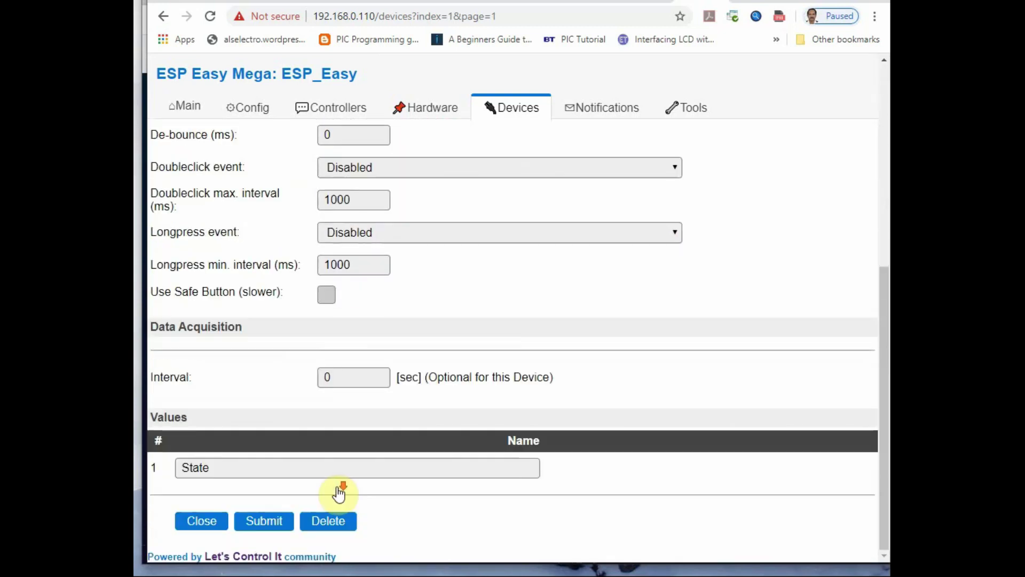
left_click(264, 526)
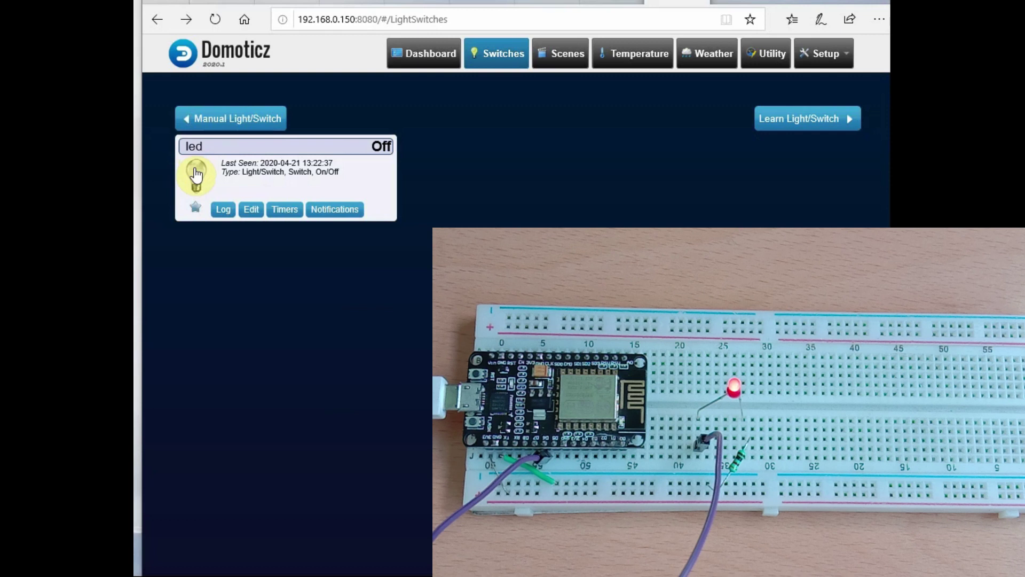
Switch the led bulb On, Off, On, Off and finally On, lighting the breadboard LED
left_click(196, 173)
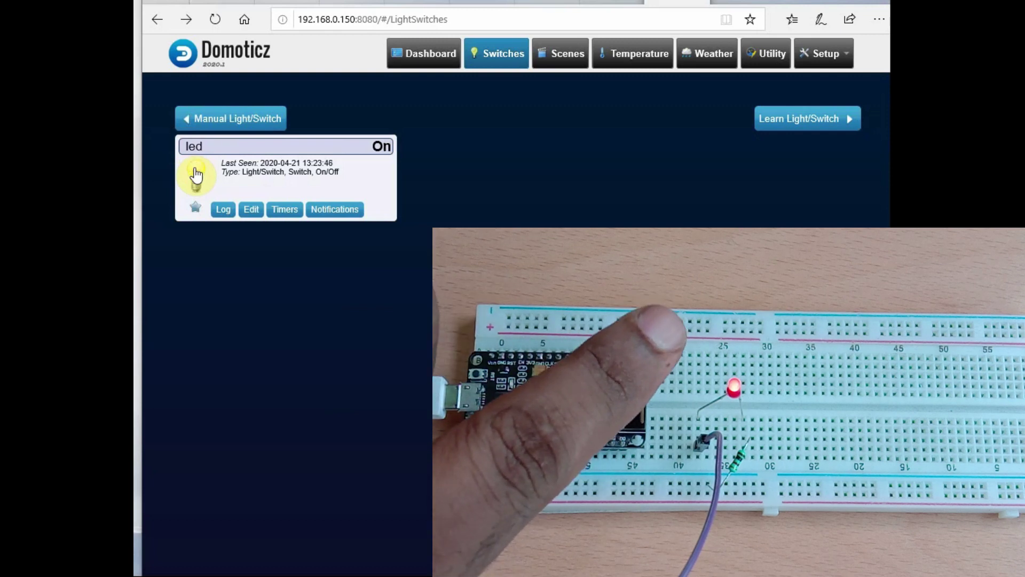
left_click(198, 172)
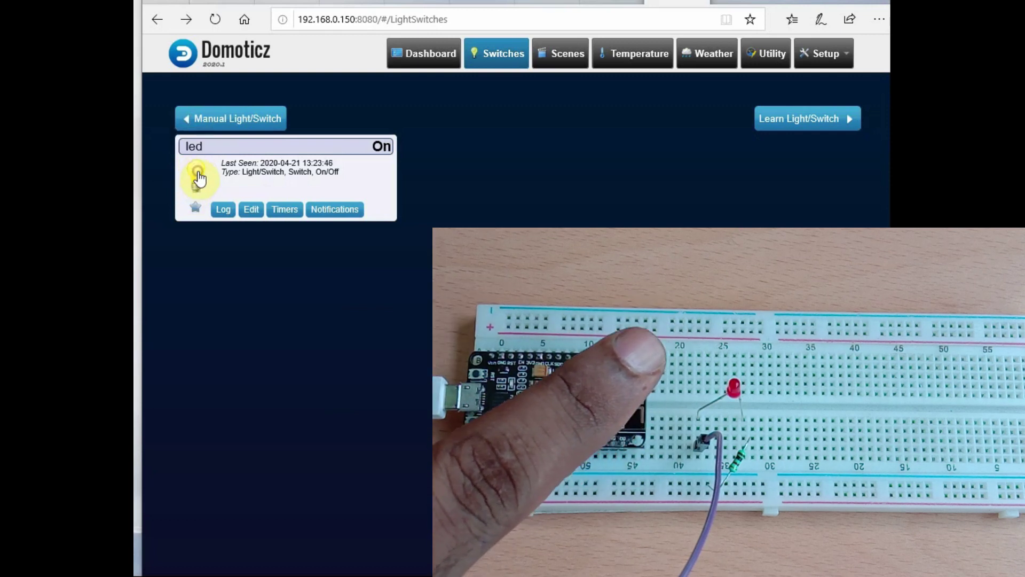
left_click(197, 172)
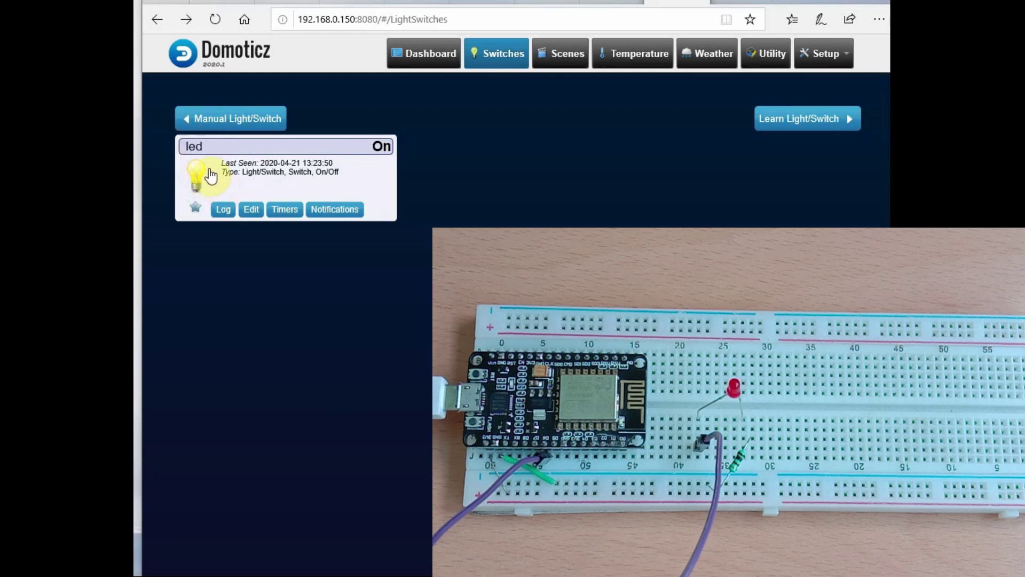
left_click(197, 175)
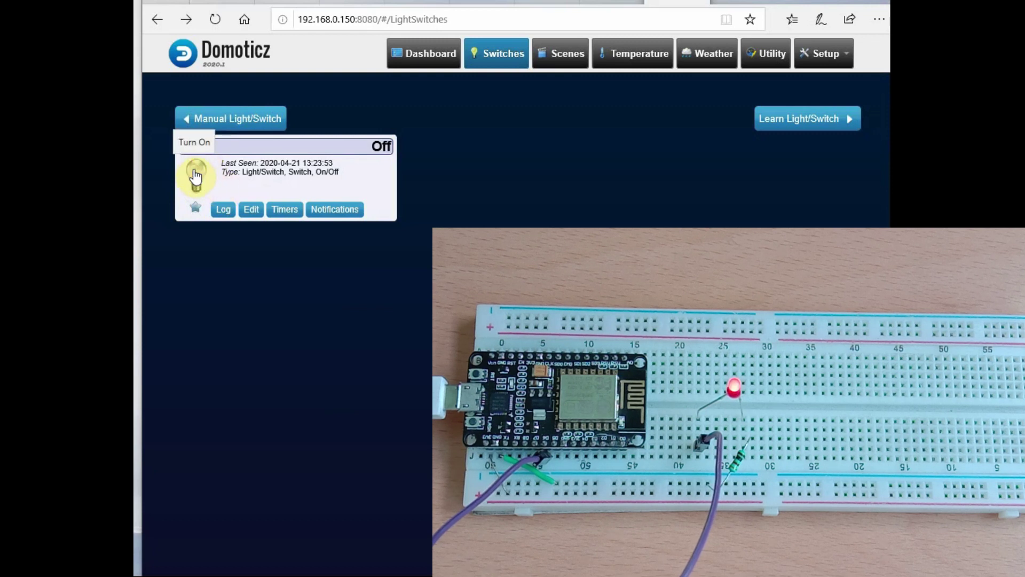
left_click(200, 173)
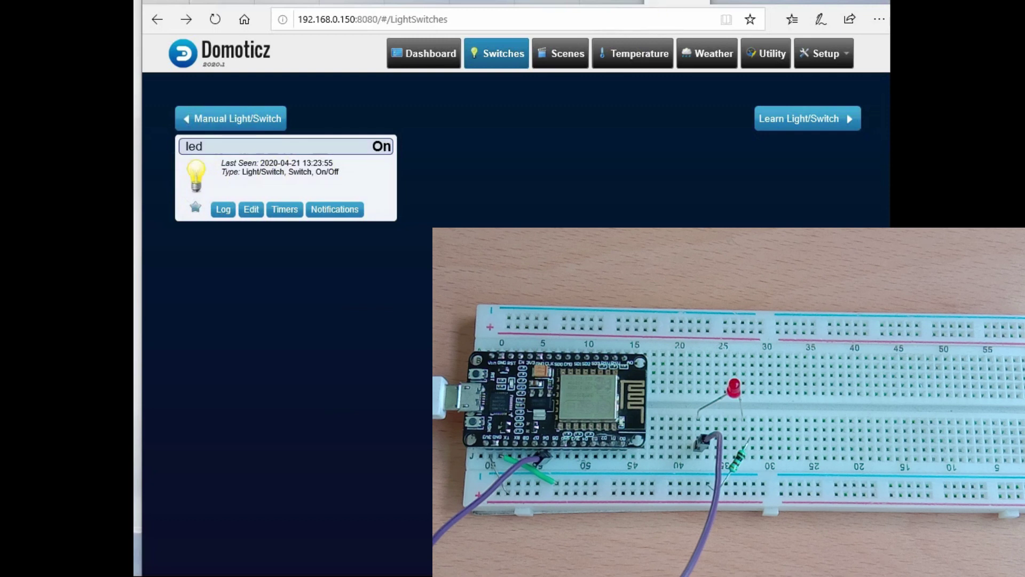